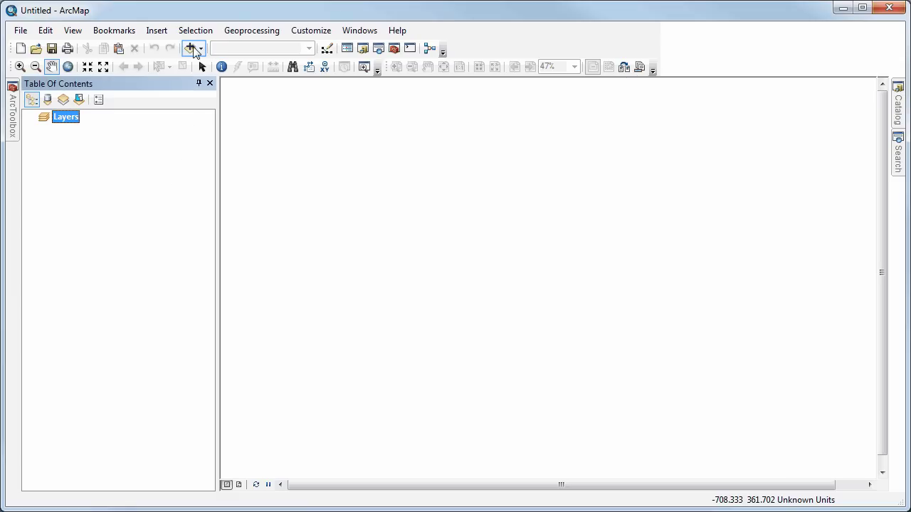
- Load the Canada_prov_terr feature class from Demo.gdb into the empty map with Add Data
{"action": "left_click", "coordinate": [189, 48]}
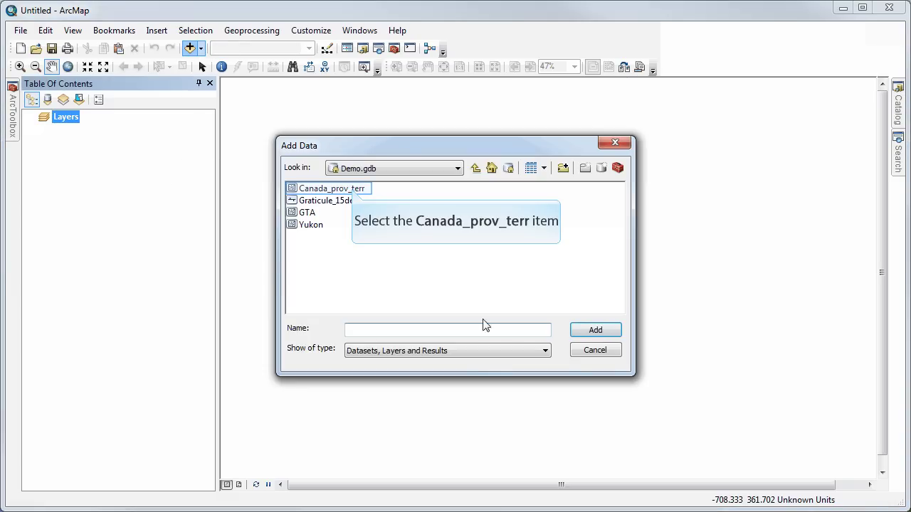
{"action": "left_click", "coordinate": [354, 192]}
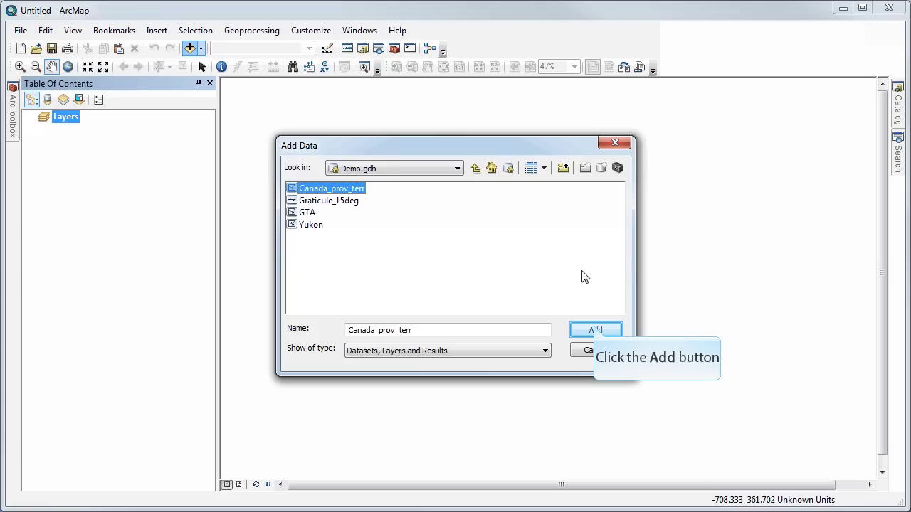
{"action": "left_click", "coordinate": [595, 331]}
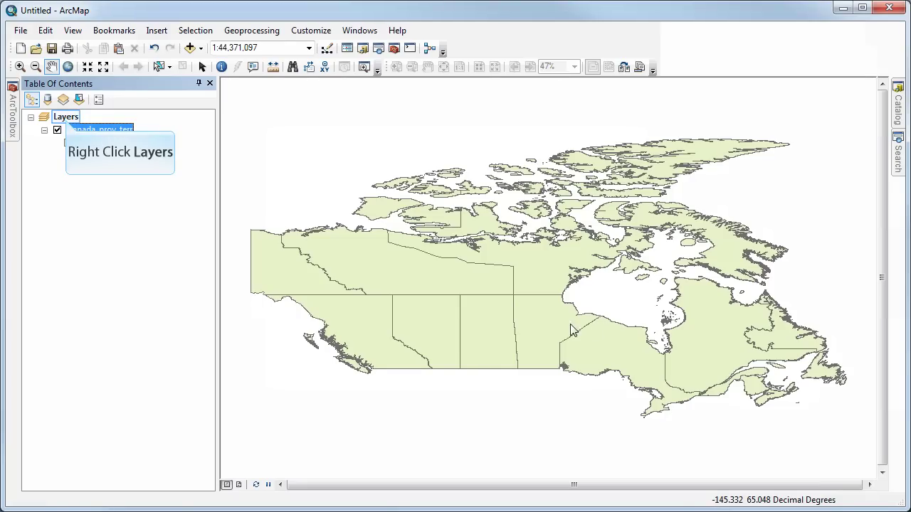
- Give the Layers data frame the Projected > Continental > North America > Canada Albers Equal Area Conic system
{"action": "right_click", "coordinate": [68, 120]}
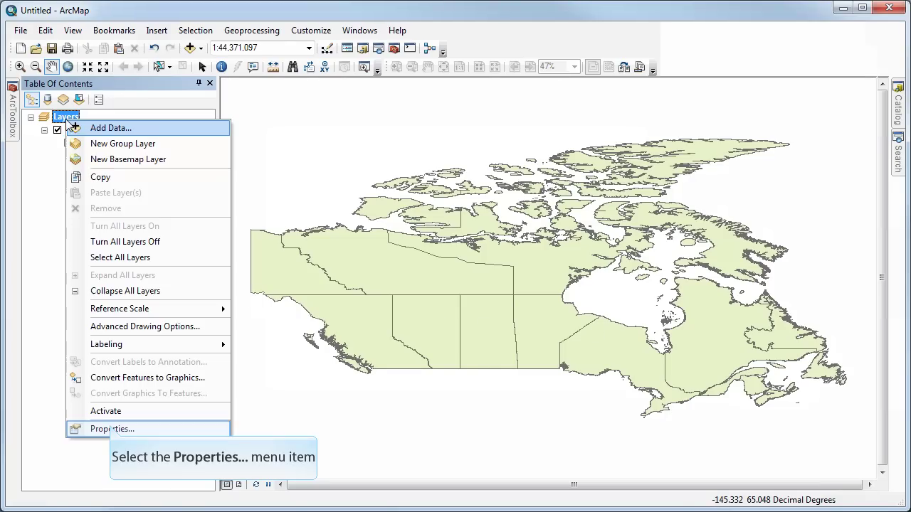
{"action": "left_click", "coordinate": [112, 429]}
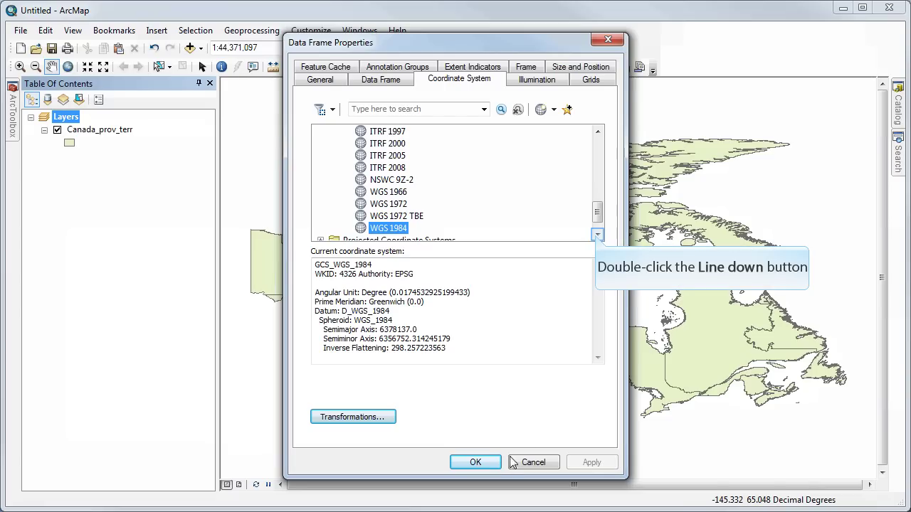
{"action": "double_click", "coordinate": [598, 238]}
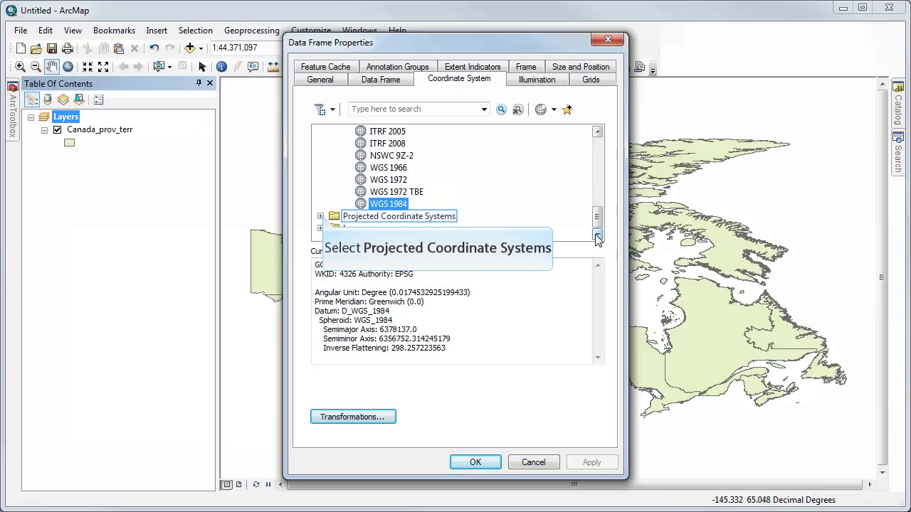
{"action": "left_click", "coordinate": [321, 217]}
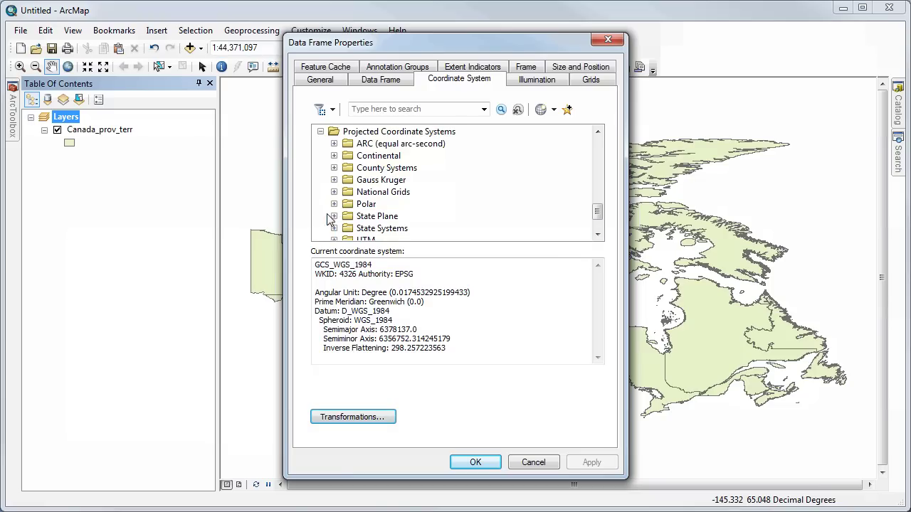
{"action": "left_click", "coordinate": [333, 156]}
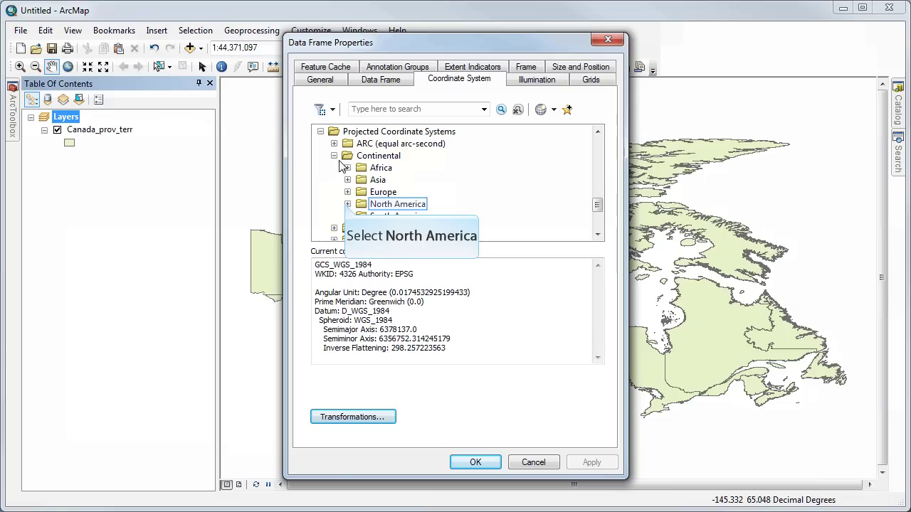
{"action": "left_click", "coordinate": [347, 204]}
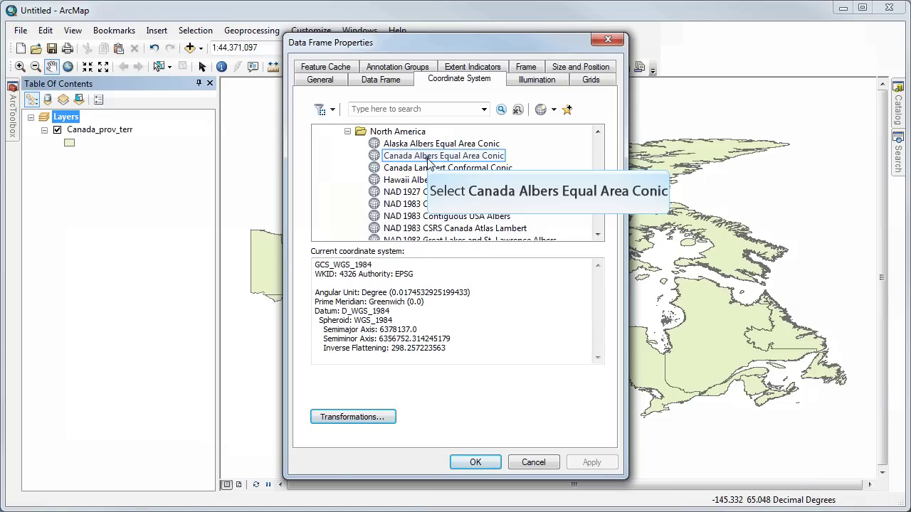
{"action": "left_click", "coordinate": [429, 162]}
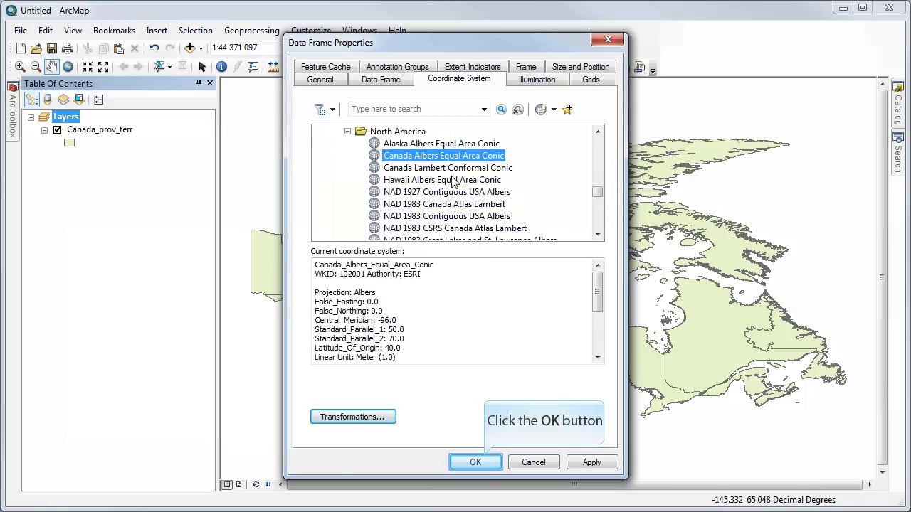
{"action": "left_click", "coordinate": [486, 462]}
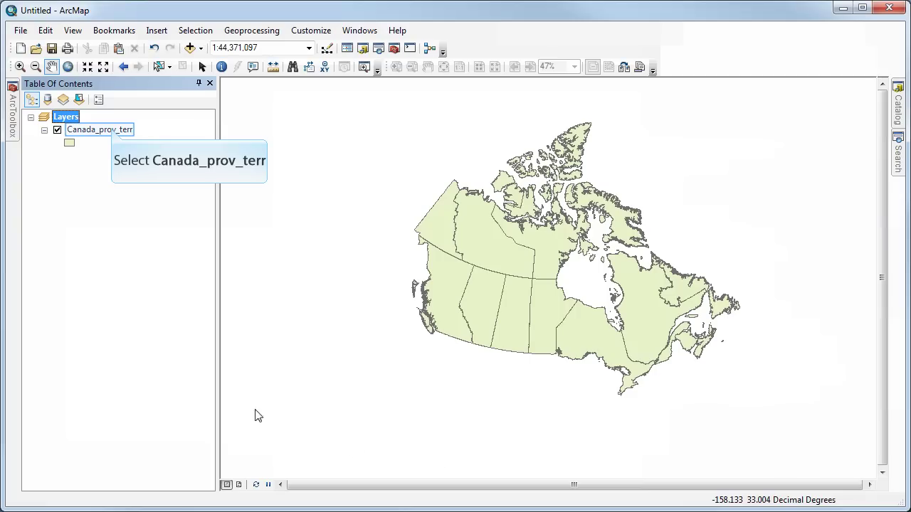
- Select the Canada_prov_terr layer in the Table of Contents
{"action": "left_click", "coordinate": [107, 130]}
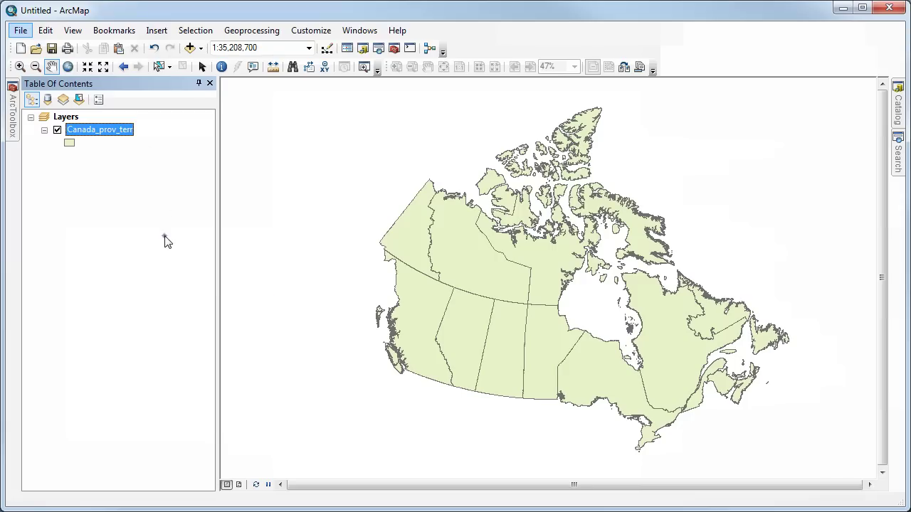
- Export Canada_prov_terr in the data frame's coordinate system as Canada_albers_ee and add it to the map
{"action": "right_click", "coordinate": [107, 135]}
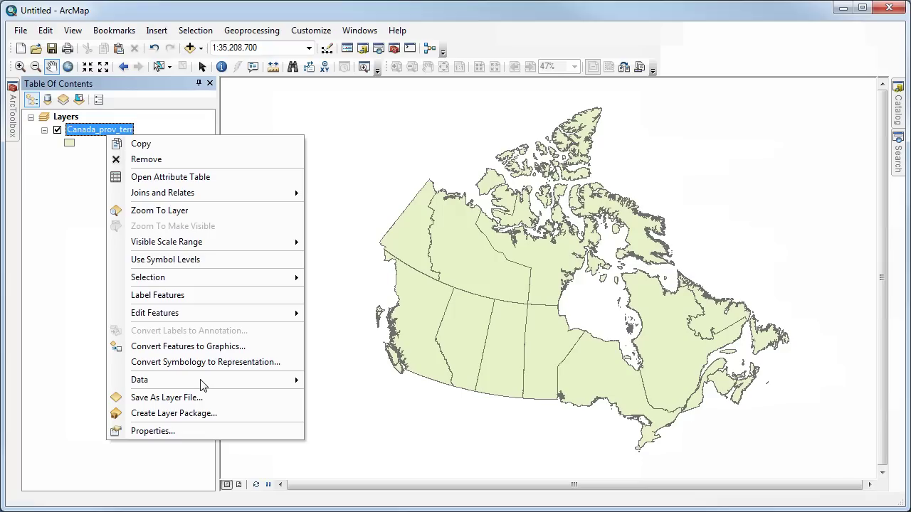
{"action": "mouse_move", "coordinate": [200, 379]}
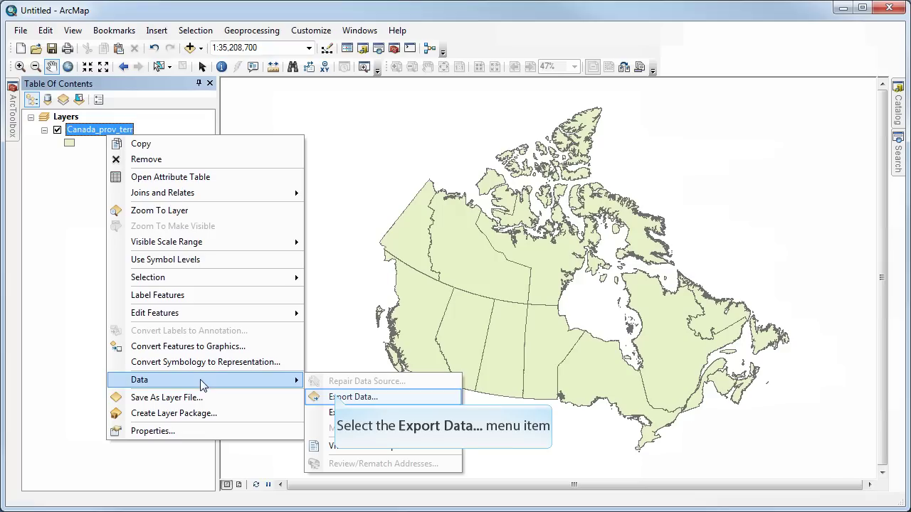
{"action": "left_click", "coordinate": [335, 397]}
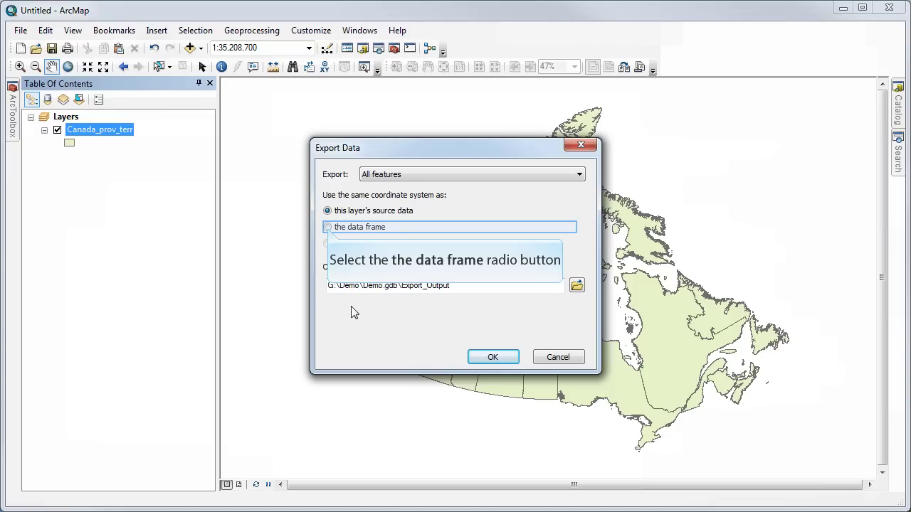
{"action": "left_click", "coordinate": [328, 227]}
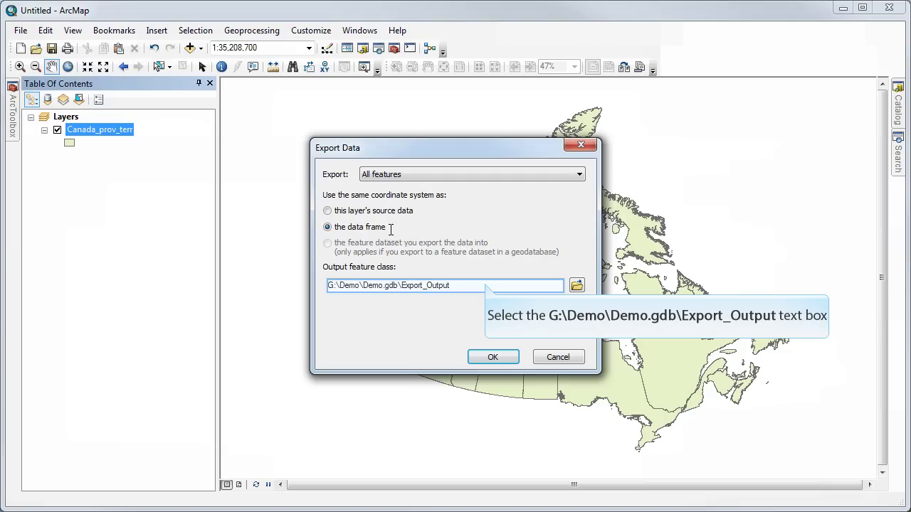
{"action": "double_click", "coordinate": [486, 284]}
{"action": "type", "text": "Canada_albers_ee"}
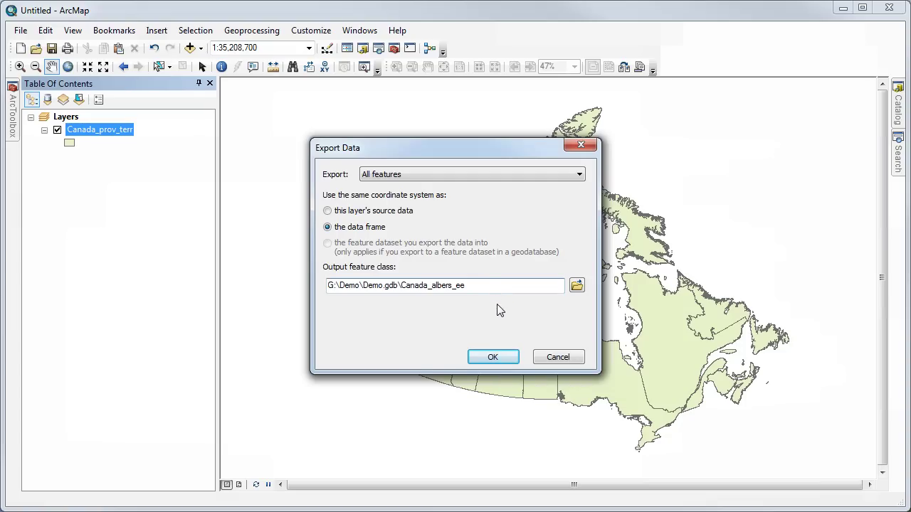
{"action": "left_click", "coordinate": [502, 357]}
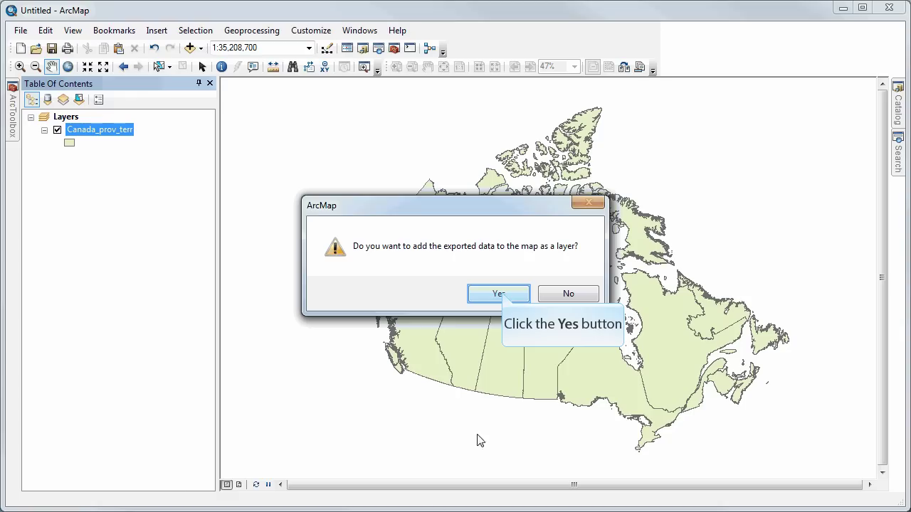
{"action": "left_click", "coordinate": [500, 293]}
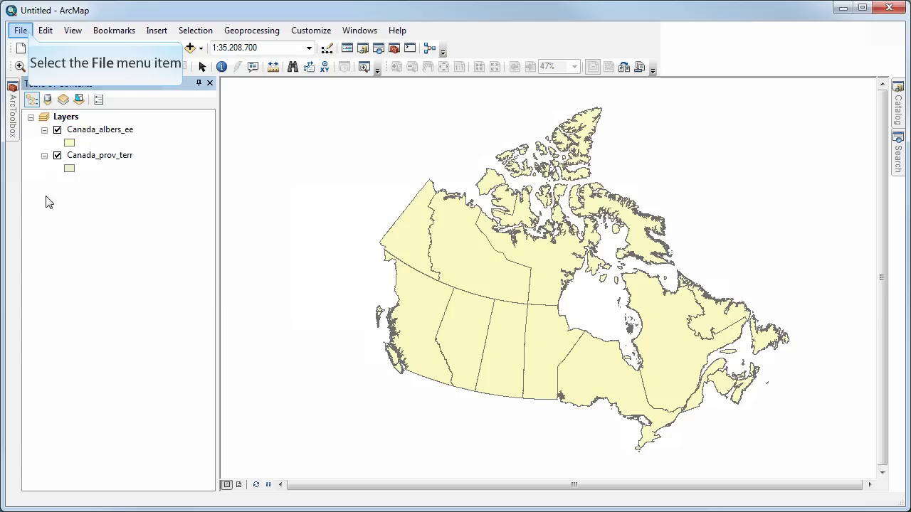
- Start a new blank map document without saving changes to the current one
{"action": "left_click", "coordinate": [29, 33]}
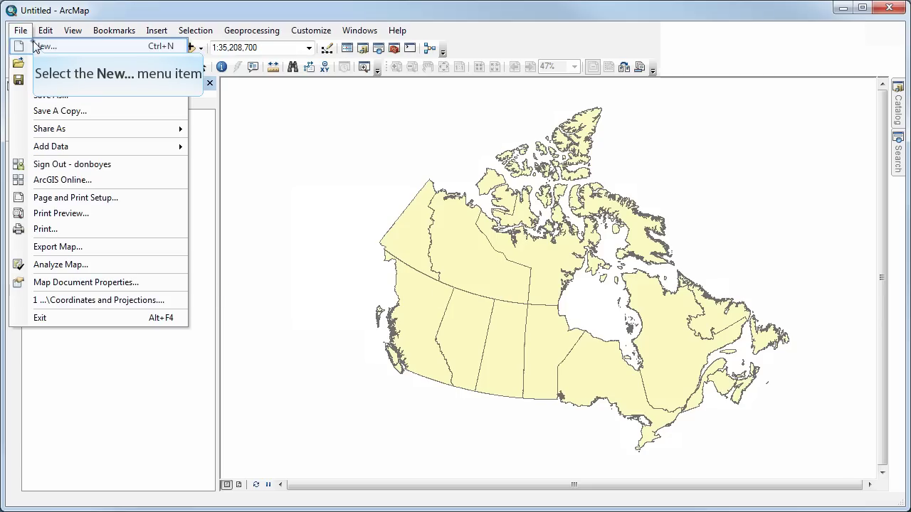
{"action": "left_click", "coordinate": [38, 47]}
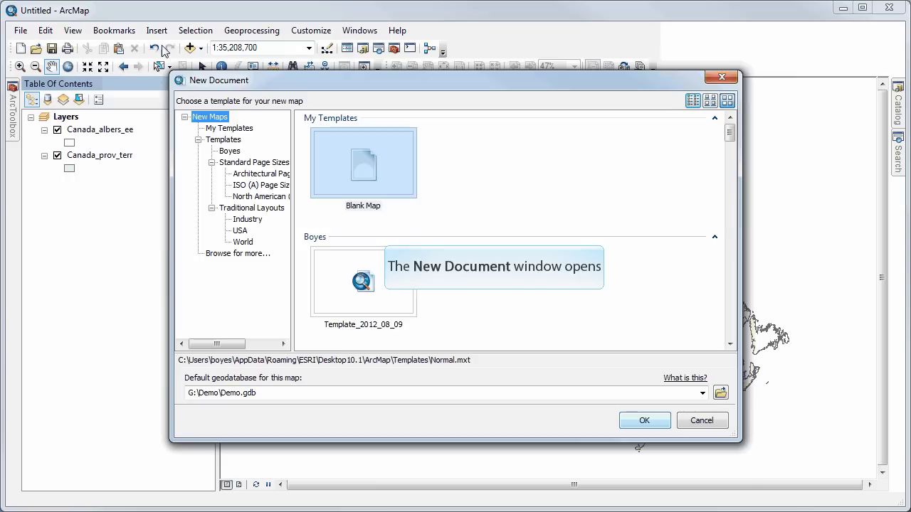
{"action": "left_click", "coordinate": [645, 421]}
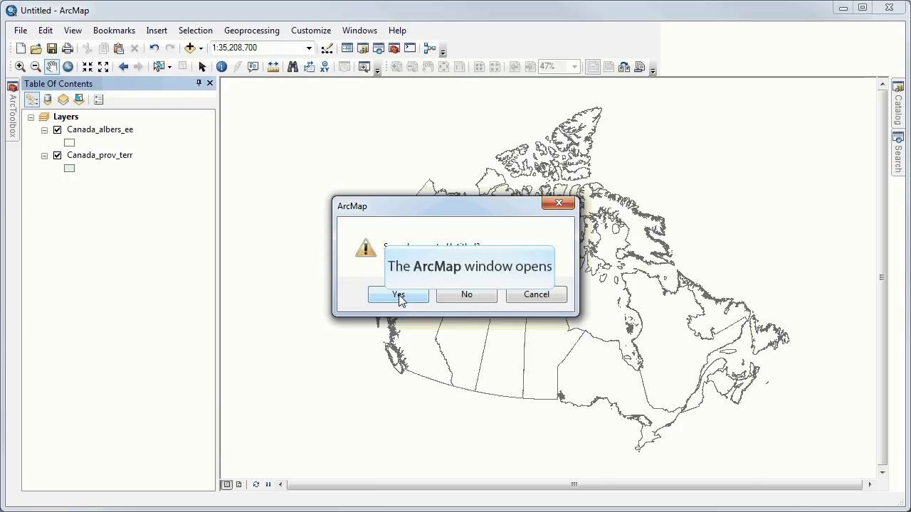
{"action": "left_click", "coordinate": [473, 298]}
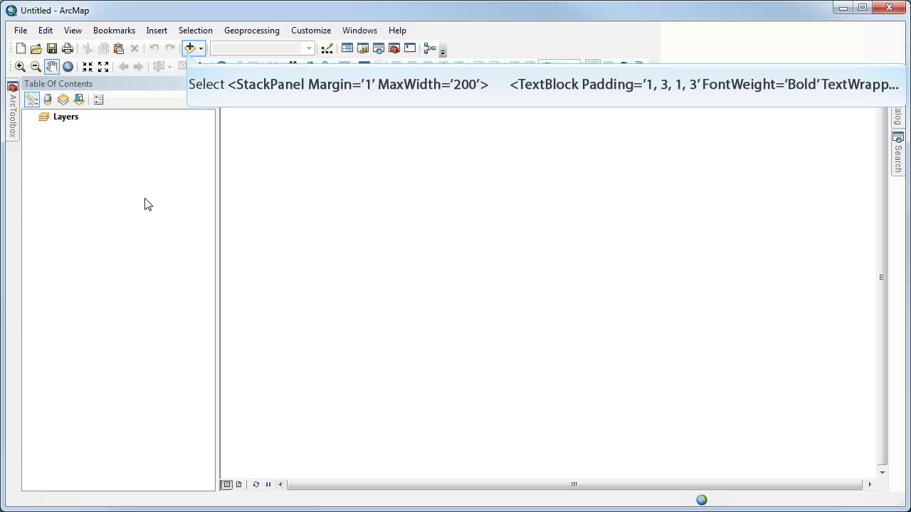
- Add the Canada_albers_ee feature class from Demo.gdb to the new map
{"action": "left_click", "coordinate": [189, 50]}
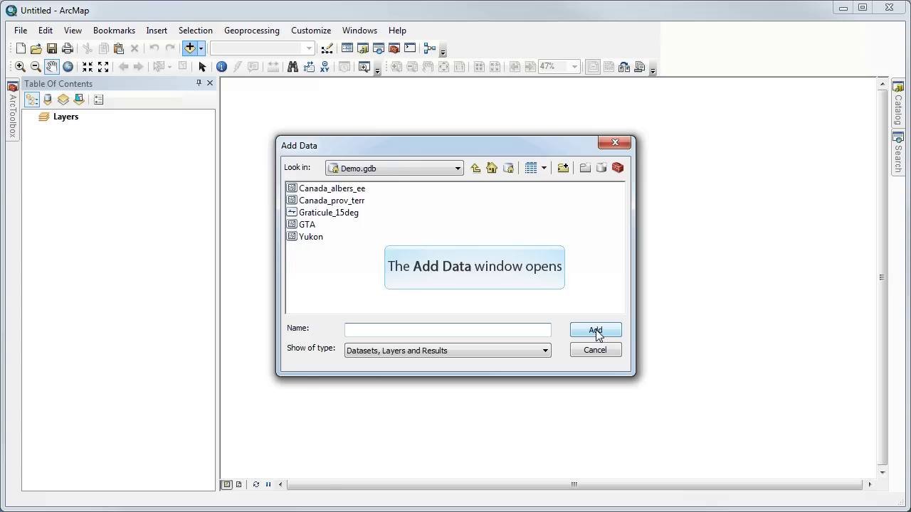
{"action": "left_click", "coordinate": [357, 191]}
{"action": "left_click", "coordinate": [584, 329]}
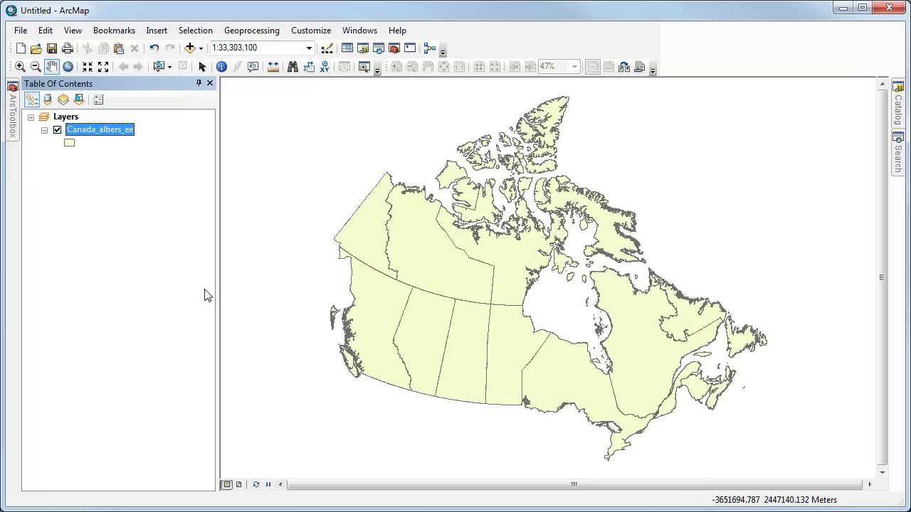
- Find the Project tool under Data Management > Projections and Transformations > Feature and list 'project' search results
{"action": "left_click", "coordinate": [12, 114]}
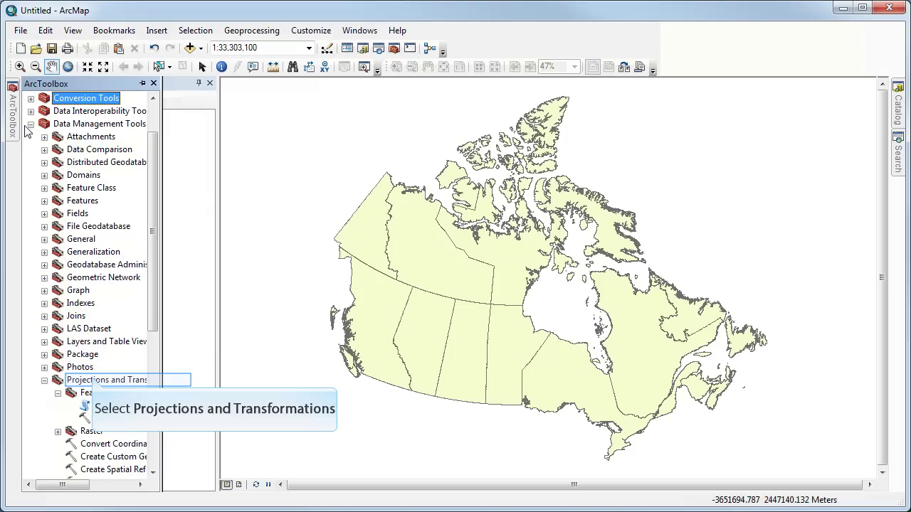
{"action": "left_click", "coordinate": [86, 396]}
{"action": "left_click", "coordinate": [86, 396]}
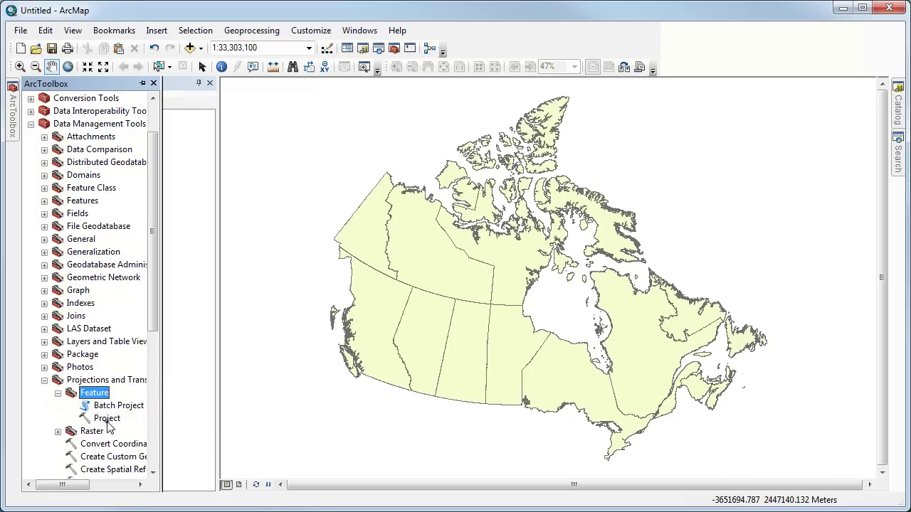
{"action": "left_click", "coordinate": [107, 419]}
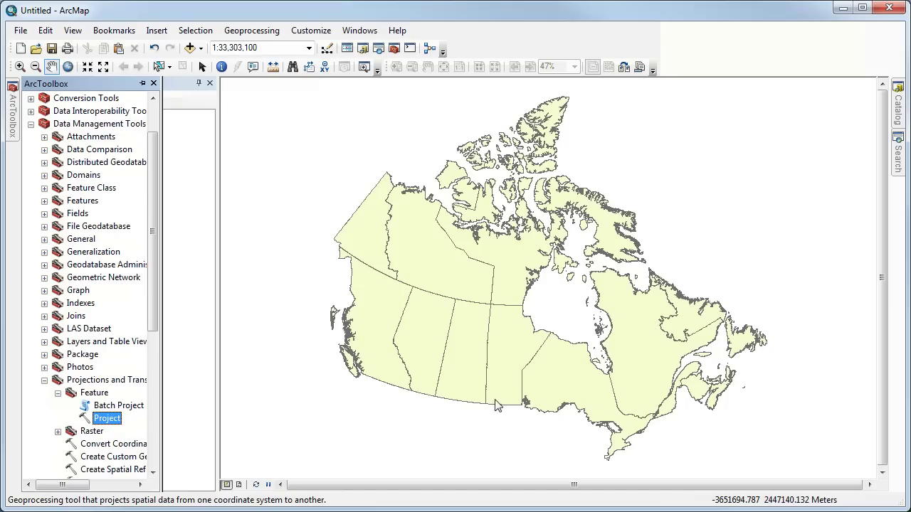
{"action": "left_click", "coordinate": [896, 165]}
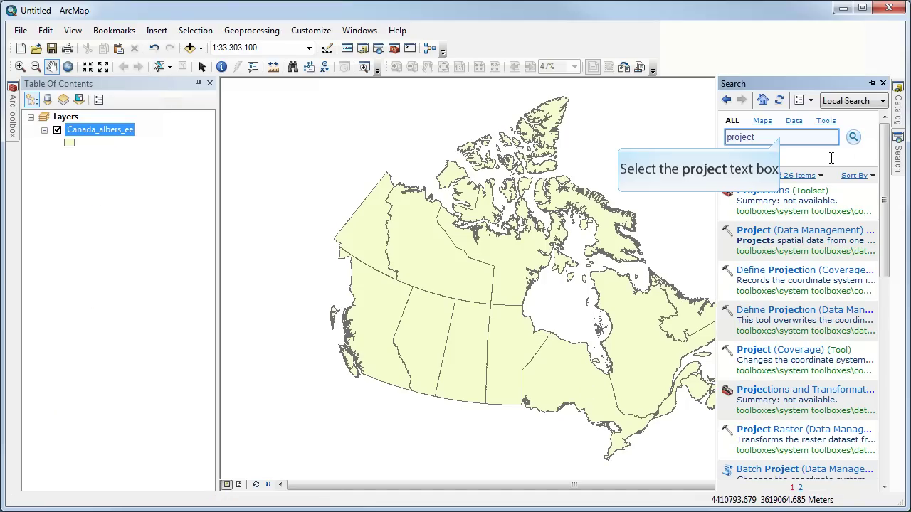
- Launch the Project (Data Management) tool from the search results
{"action": "left_click", "coordinate": [781, 137]}
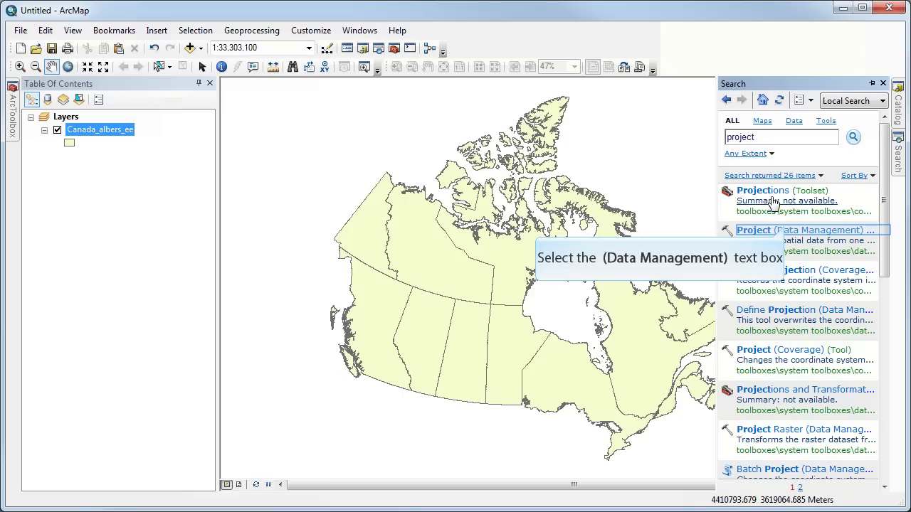
{"action": "left_click", "coordinate": [787, 232]}
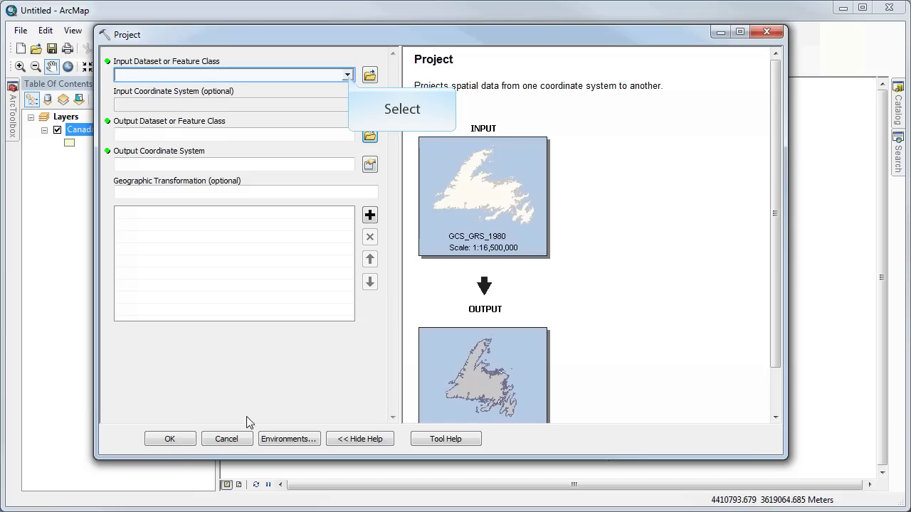
- Set the Project input to Canada_albers_ee and the output system to Canada Lambert Conformal Conic
{"action": "left_click", "coordinate": [348, 75]}
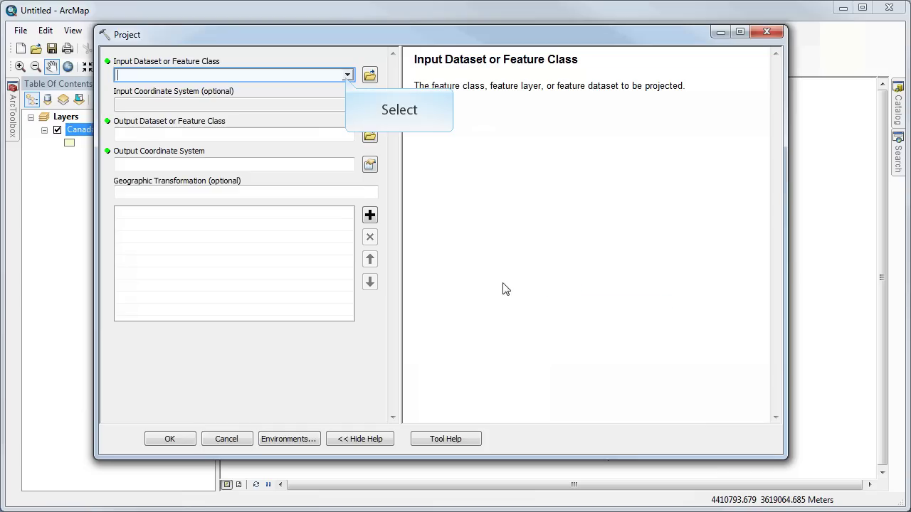
{"action": "left_click", "coordinate": [349, 75]}
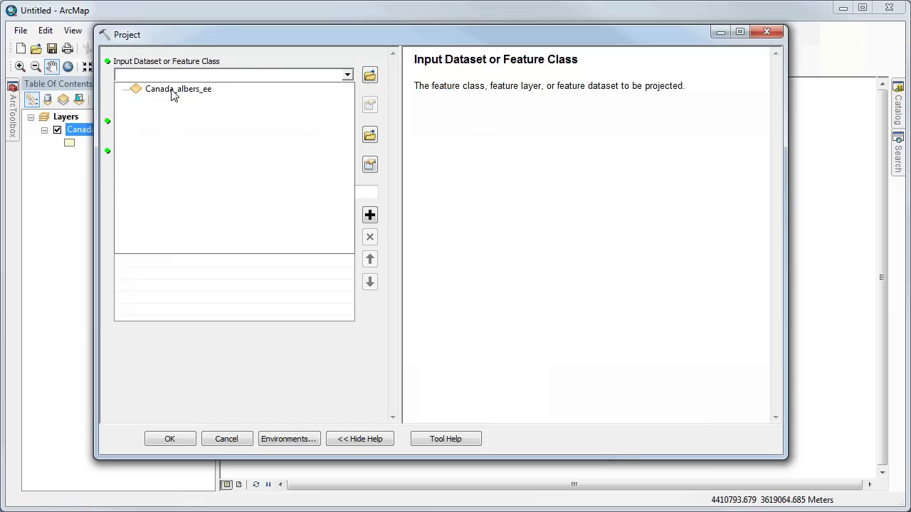
{"action": "left_click", "coordinate": [306, 175]}
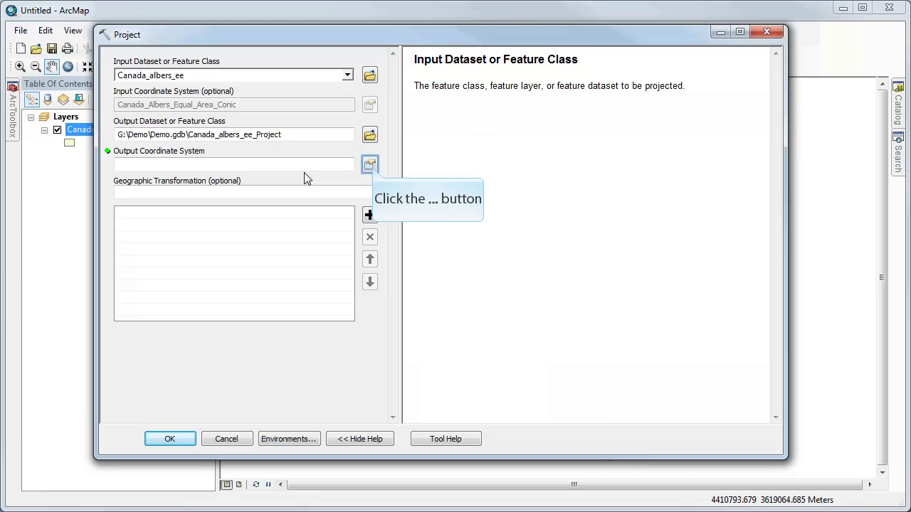
{"action": "left_click", "coordinate": [372, 165]}
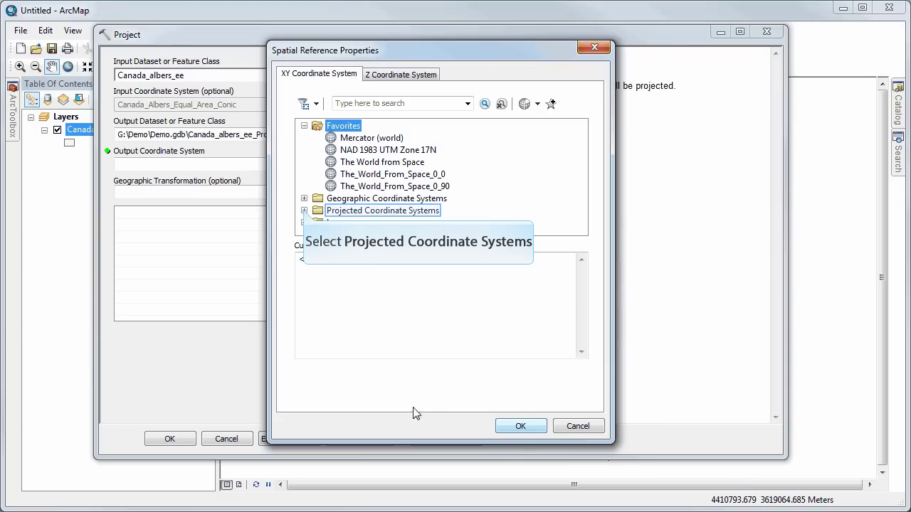
{"action": "left_click", "coordinate": [304, 211]}
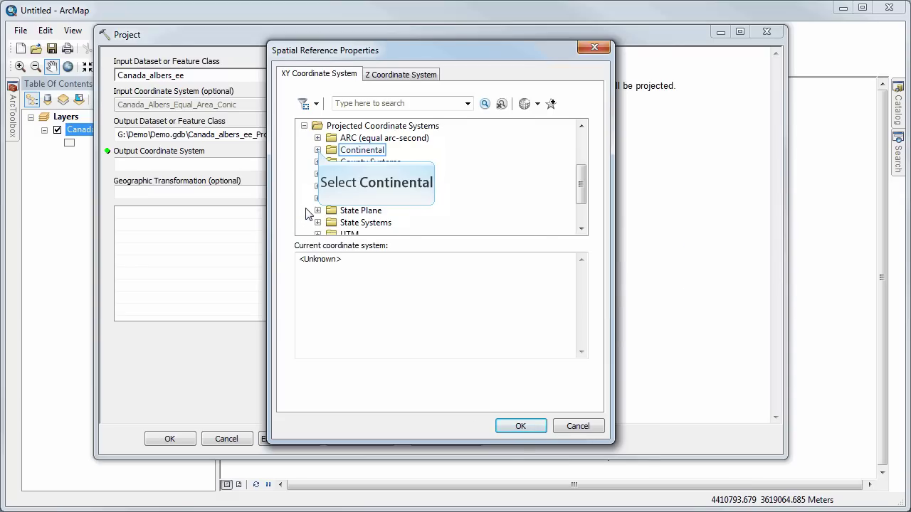
{"action": "left_click", "coordinate": [318, 150]}
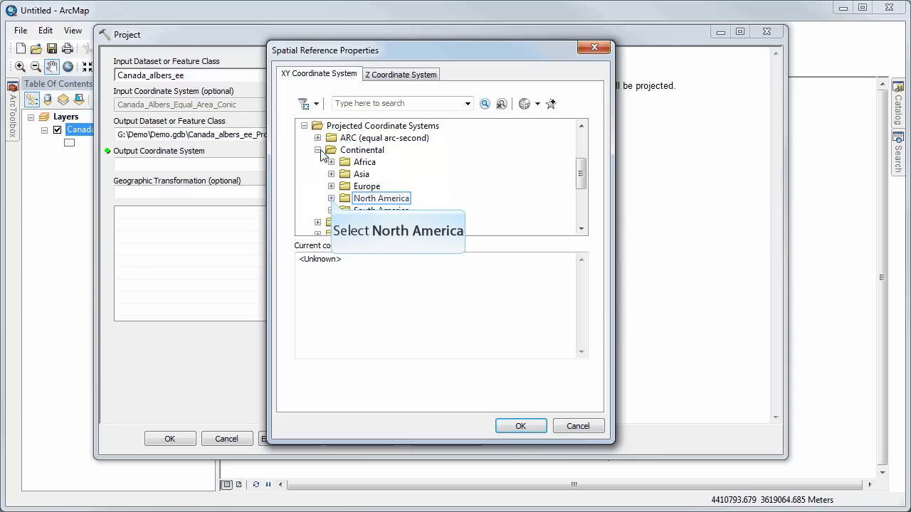
{"action": "left_click", "coordinate": [331, 198]}
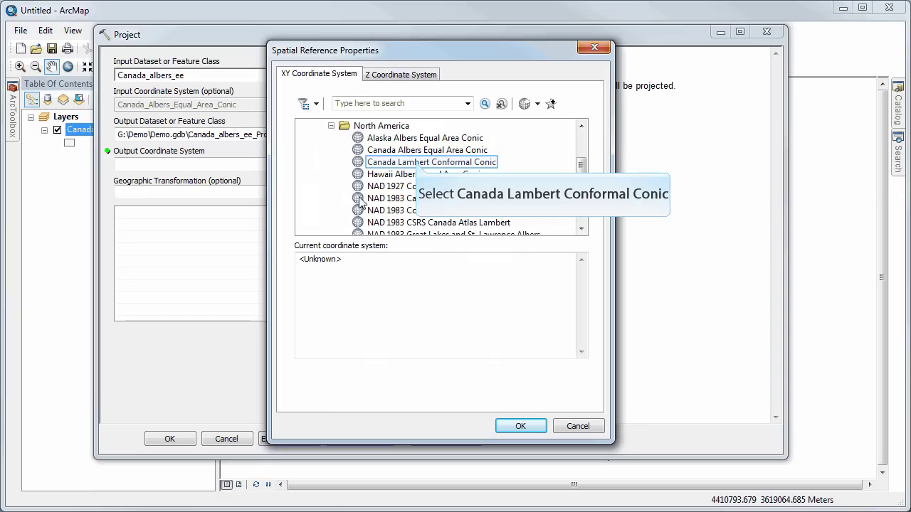
{"action": "left_click", "coordinate": [418, 164]}
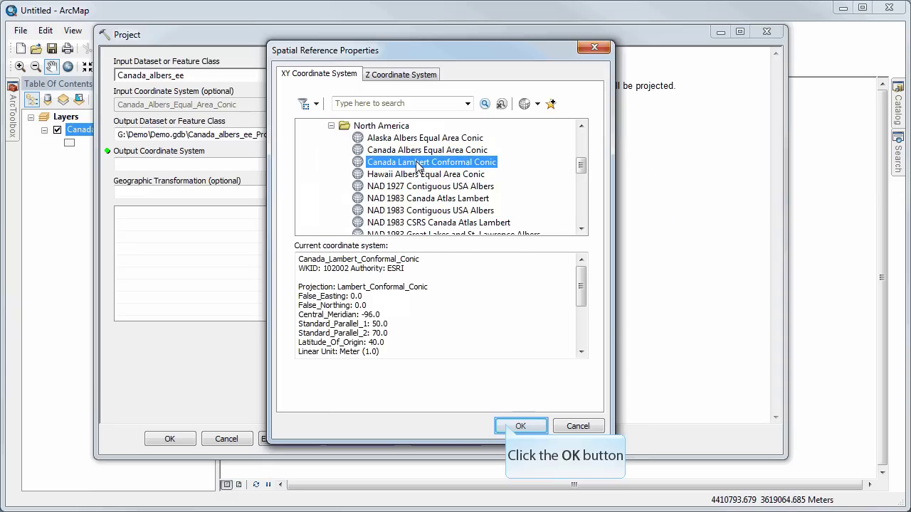
{"action": "left_click", "coordinate": [507, 427]}
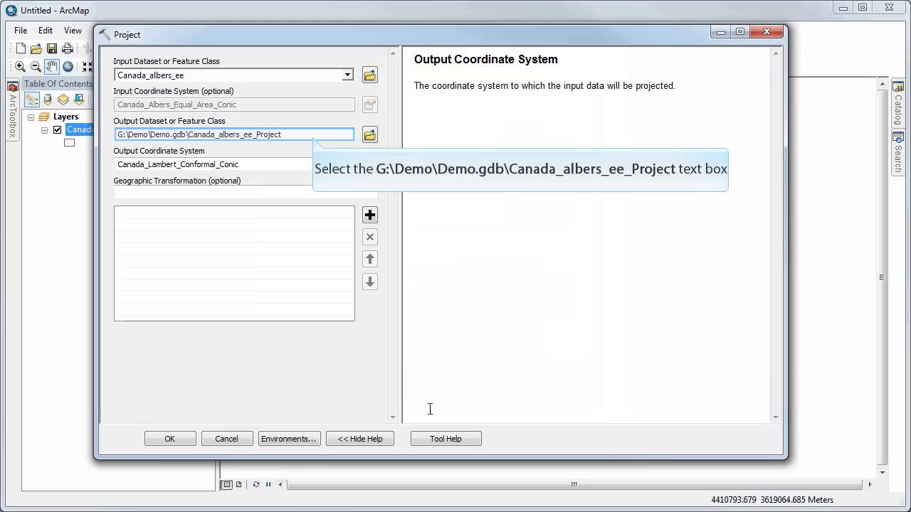
- Rename the output feature class to Canada_albers_cc and run the reprojection
{"action": "left_click", "coordinate": [313, 135]}
{"action": "key", "text": "BackSpace"}
{"action": "key", "text": "BackSpace"}
{"action": "key", "text": "BackSpace"}
{"action": "key", "text": "BackSpace"}
{"action": "key", "text": "BackSpace"}
{"action": "key", "text": "BackSpace"}
{"action": "key", "text": "BackSpace"}
{"action": "key", "text": "BackSpace"}
{"action": "key", "text": "BackSpace"}
{"action": "key", "text": "BackSpace"}
{"action": "type", "text": "cc"}
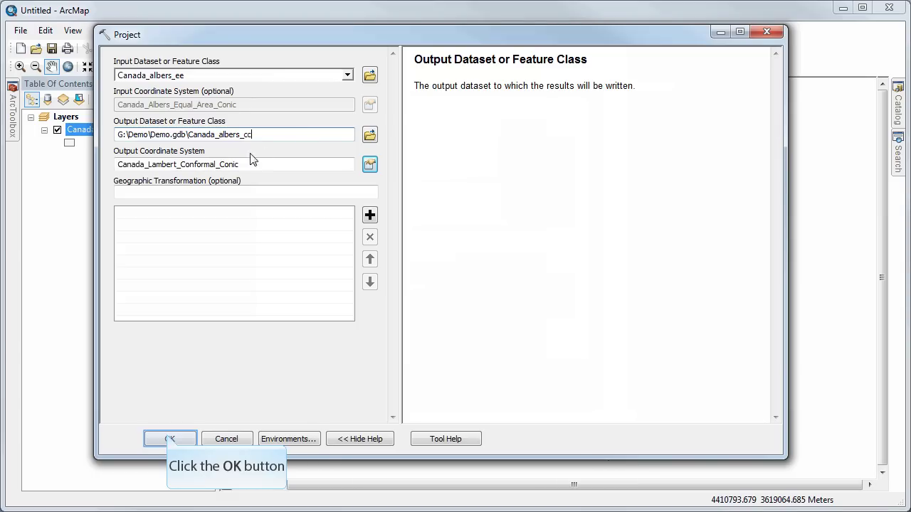
{"action": "left_click", "coordinate": [169, 439]}
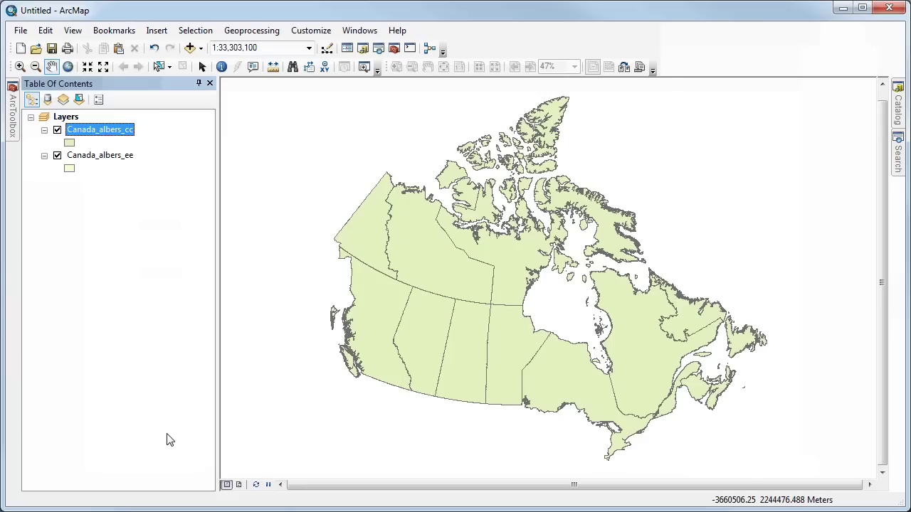